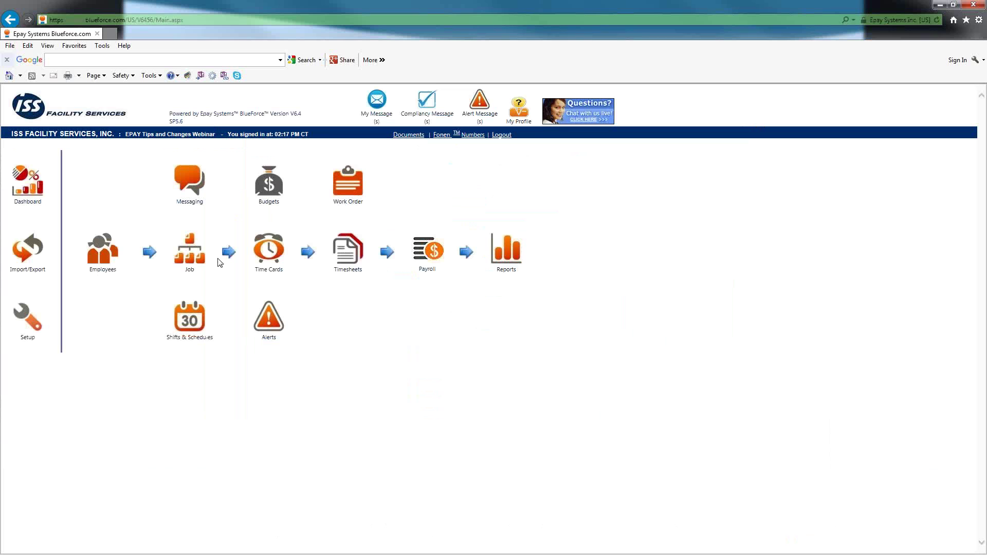
Step: Run the Employees search for all active employees, listing 2521 results across 127 pages
left_click(108, 265)
left_click(101, 256)
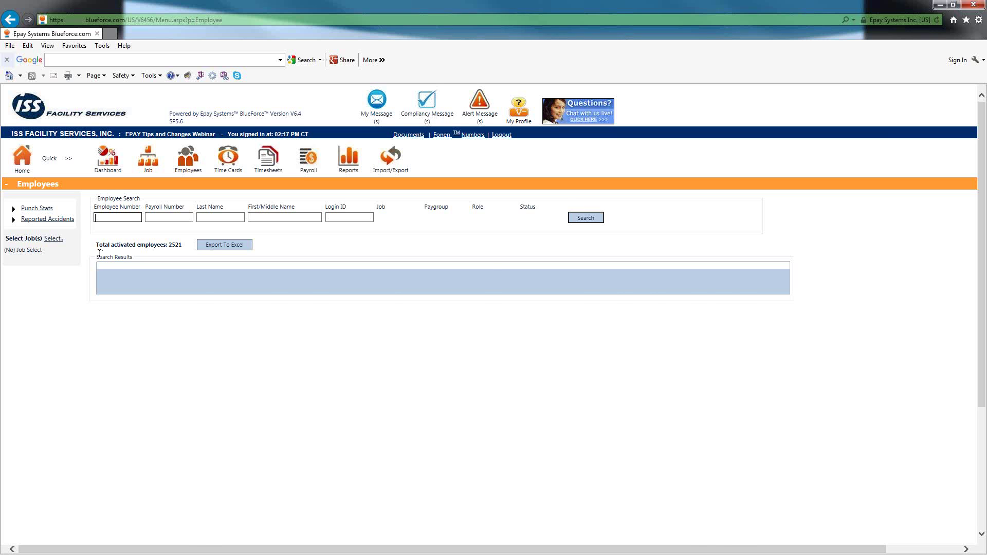
left_click_drag(95, 244, 103, 61)
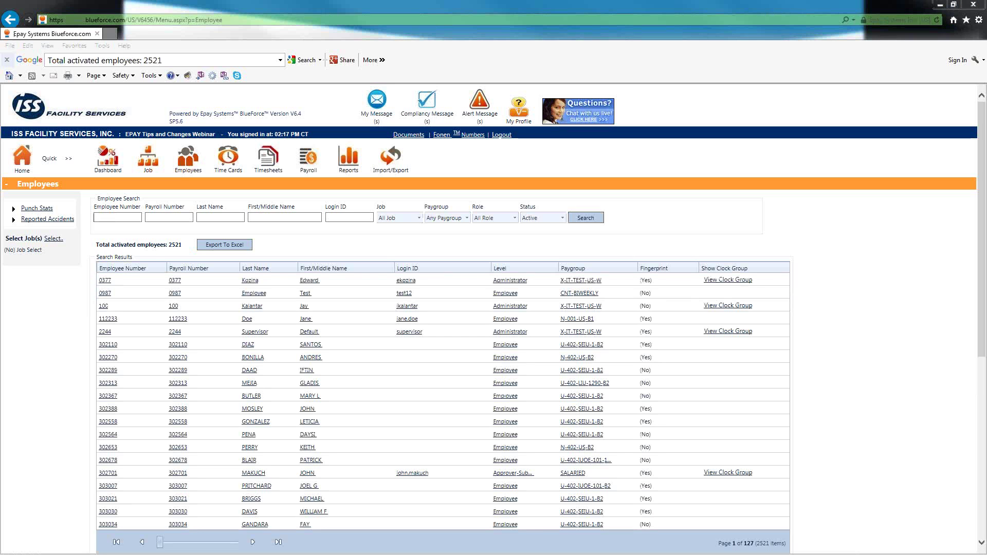
key("alt+Tab")
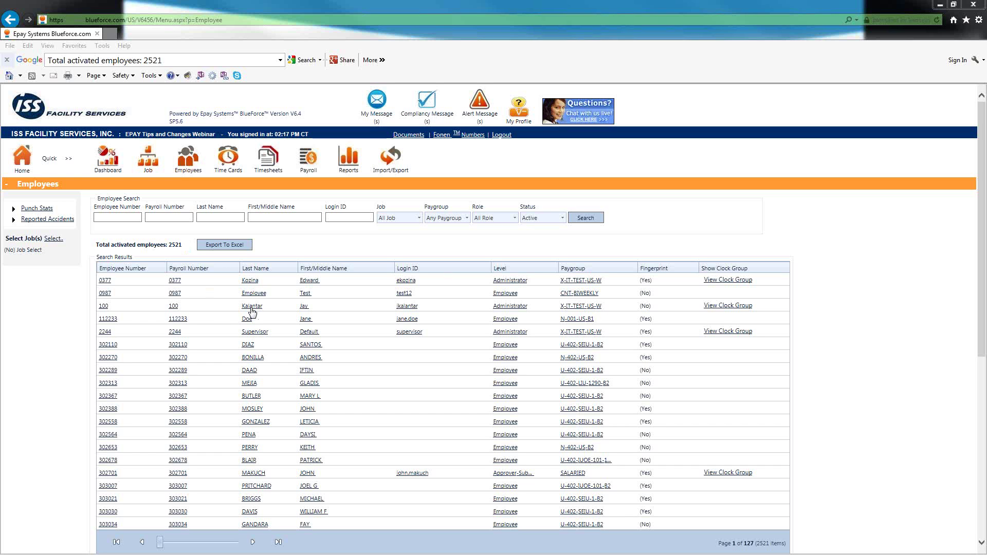
Step: Open the first listed employee's record and scroll down to his eight assigned working jobs
left_click(104, 281)
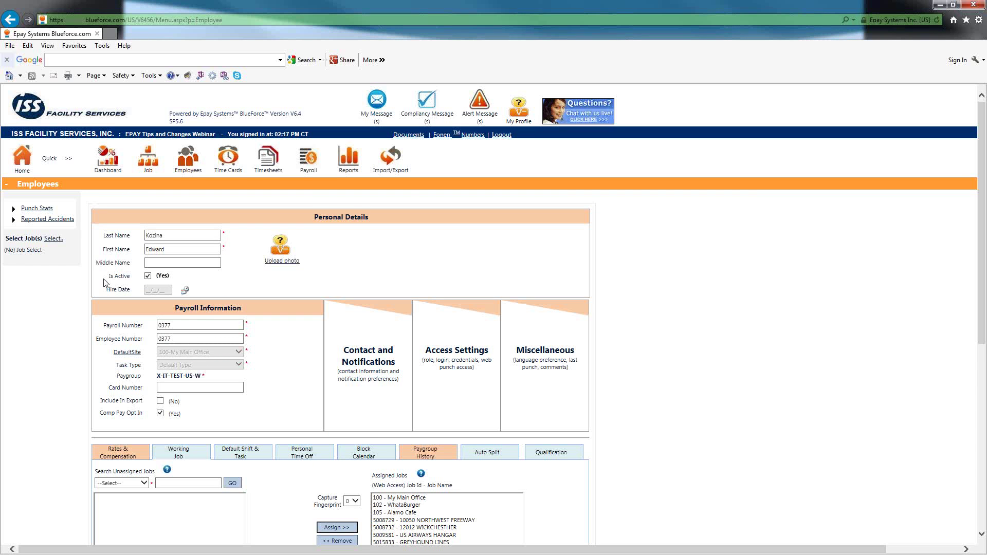
scroll(618, 321, "down", 3)
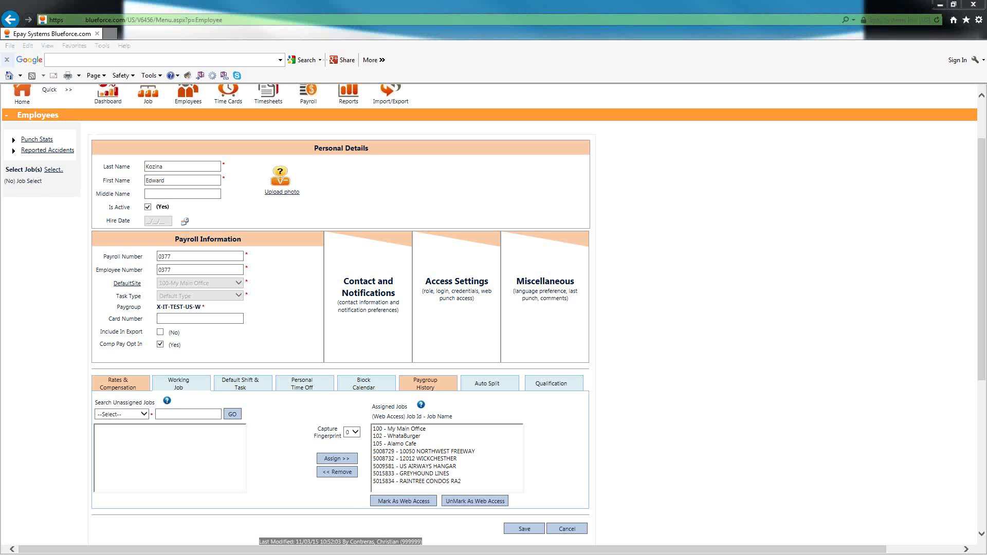
mouse_move(211, 371)
left_mouse_down()
mouse_move(151, 362)
mouse_move(163, 402)
mouse_move(217, 378)
mouse_move(202, 366)
left_mouse_up()
Step: Search unassigned jobs by Job Number starting with 5
left_click(144, 415)
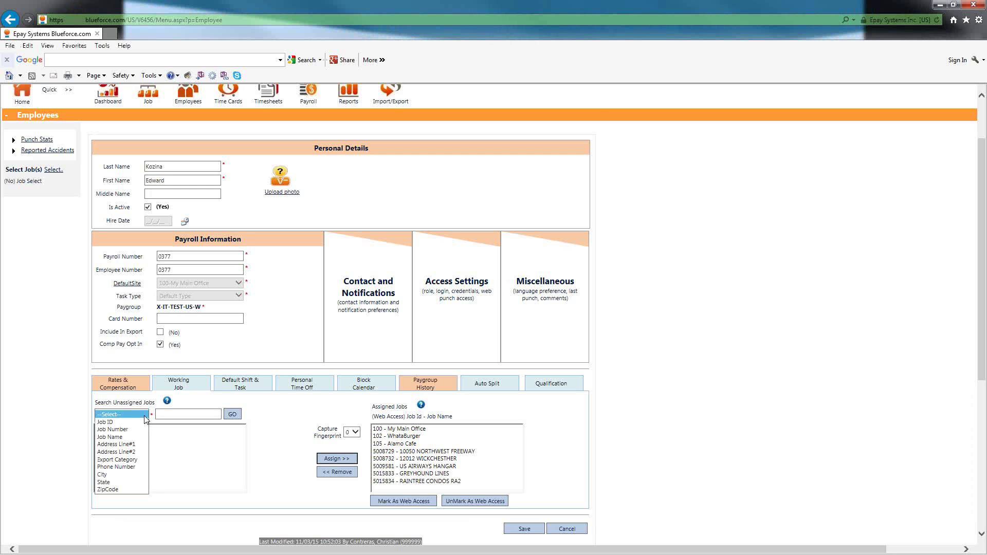
double_click(154, 166)
double_click(147, 181)
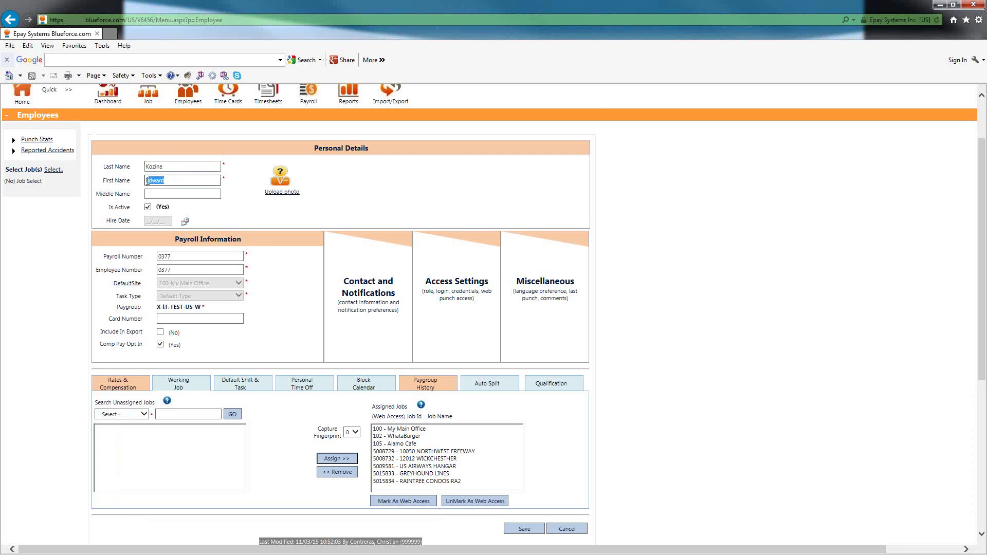
left_click(145, 415)
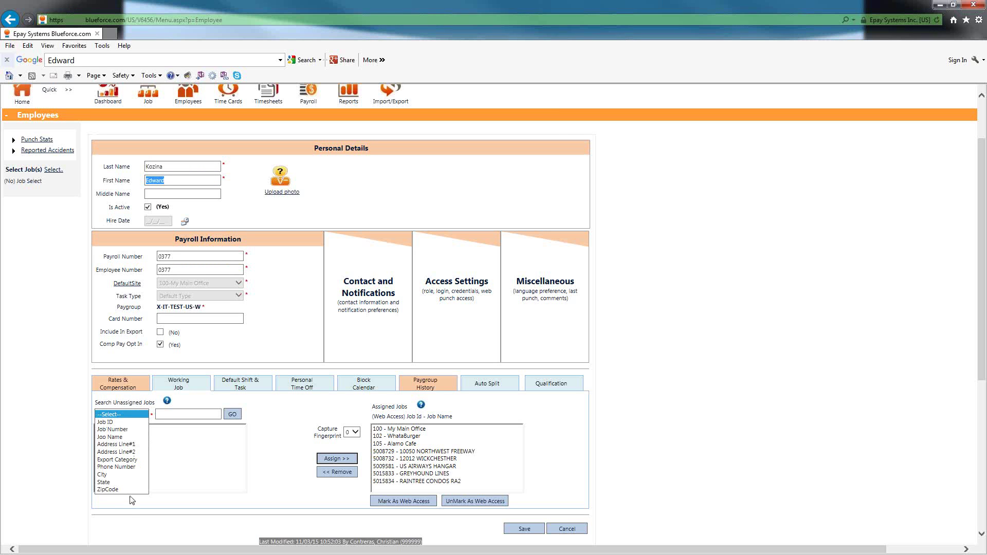
left_click(131, 429)
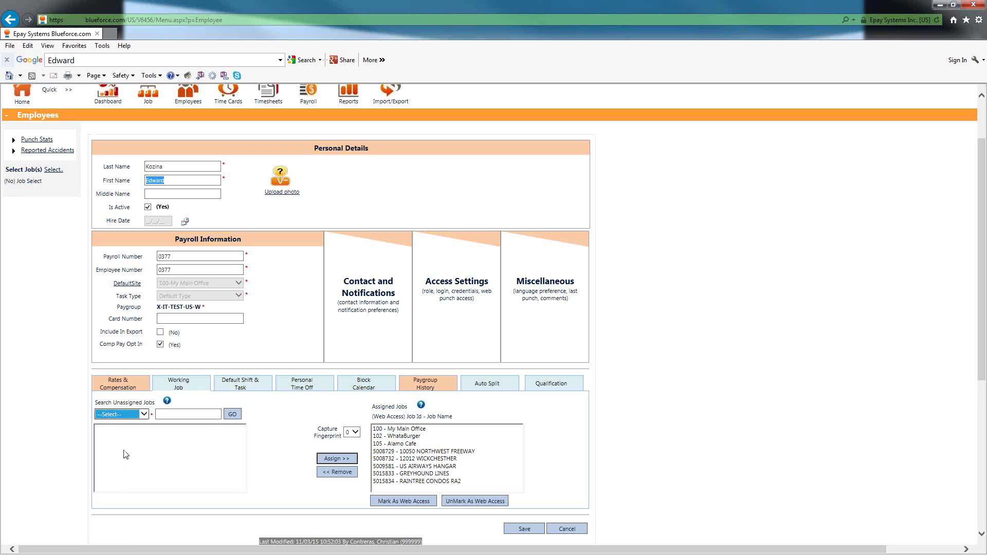
left_click(184, 411)
type("50000")
key("BackSpace")
key("BackSpace")
key("BackSpace")
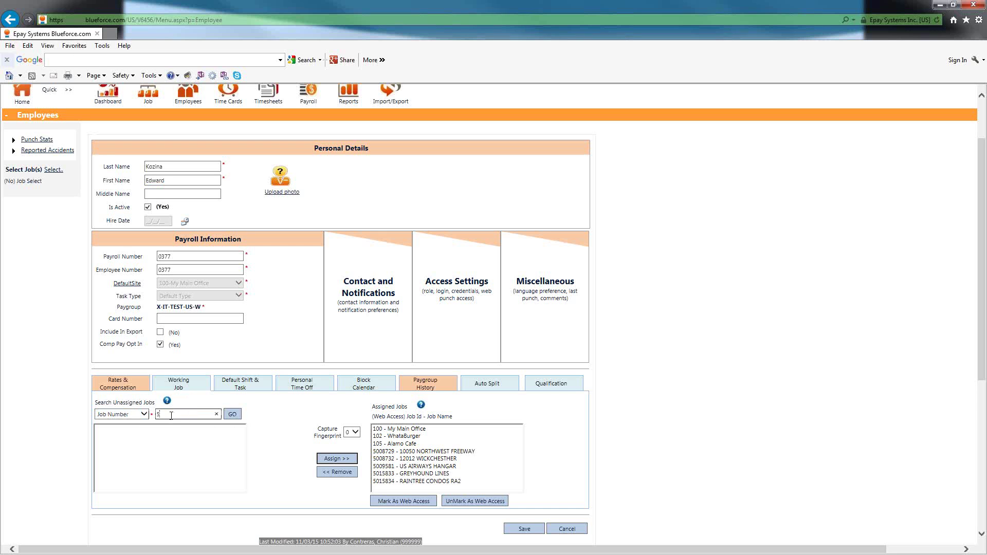
left_click(235, 416)
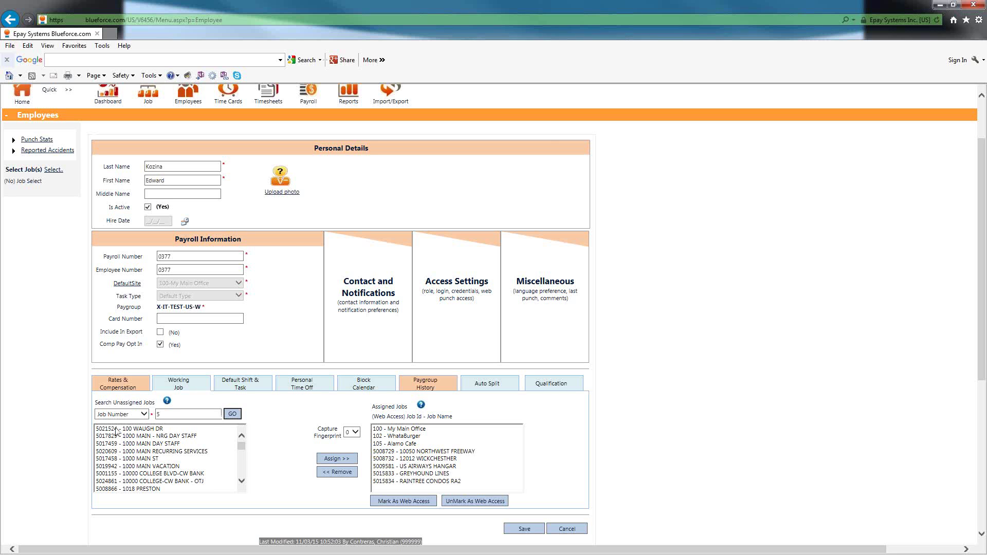
scroll(152, 471, "down", 1)
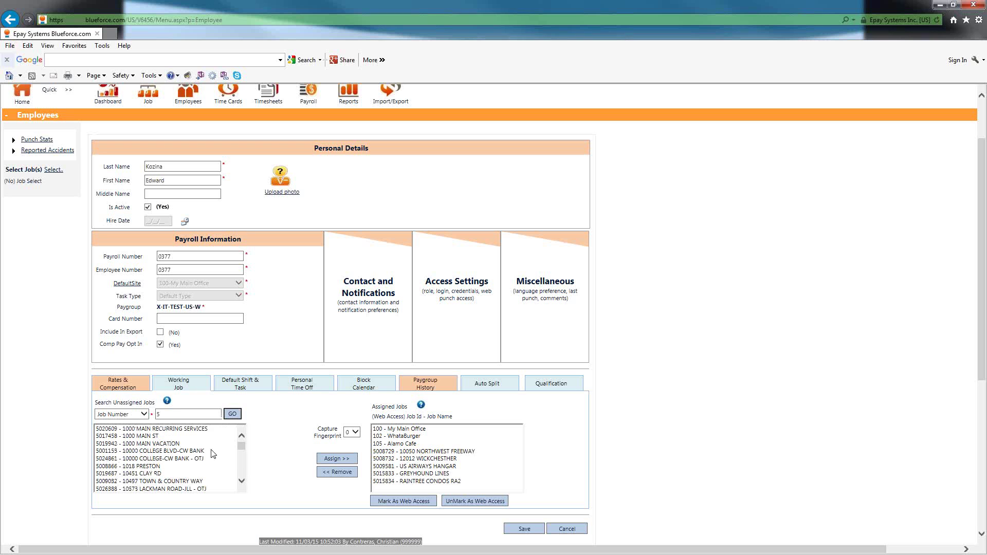
left_click(109, 467)
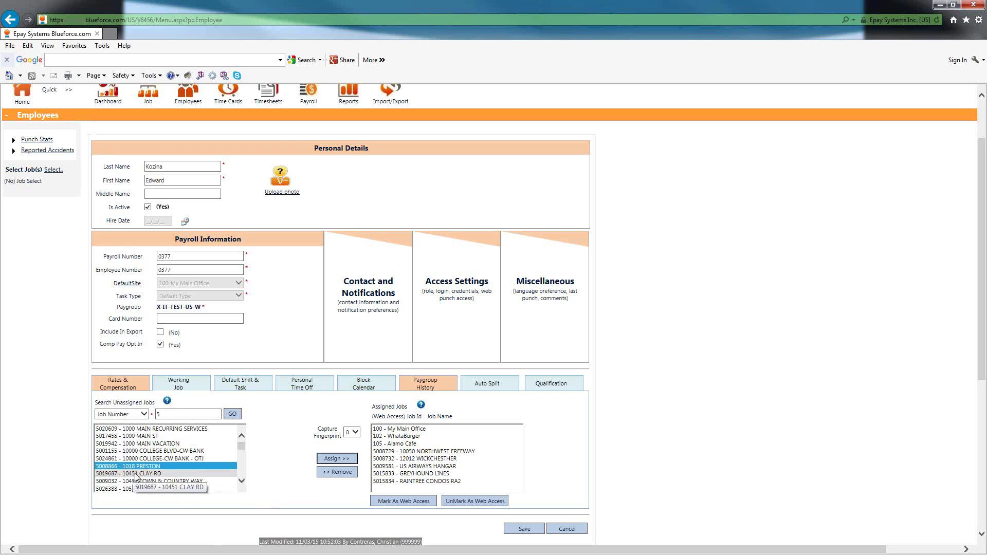
left_click(331, 458)
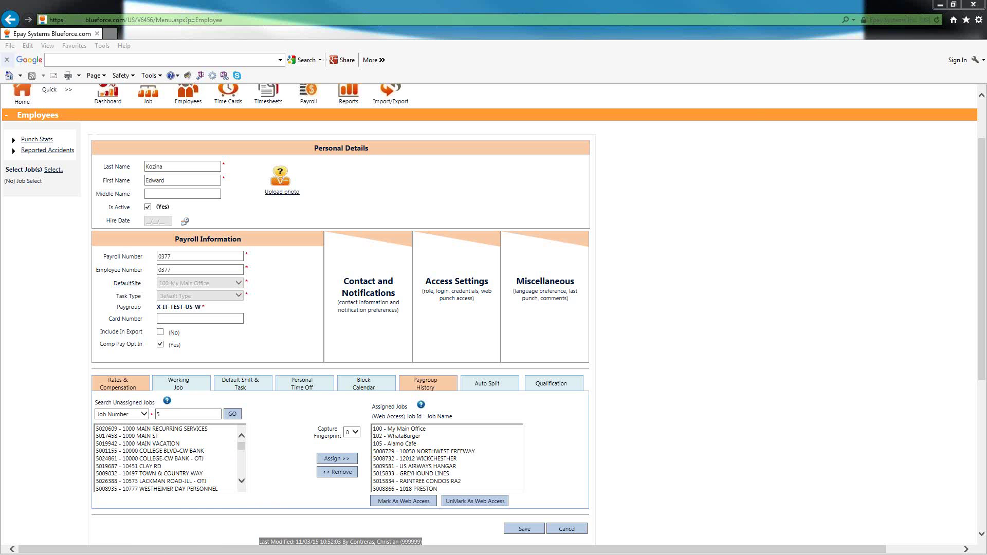
mouse_move(370, 483)
left_mouse_down()
mouse_move(368, 493)
mouse_move(447, 490)
mouse_move(451, 474)
mouse_move(370, 482)
left_mouse_up()
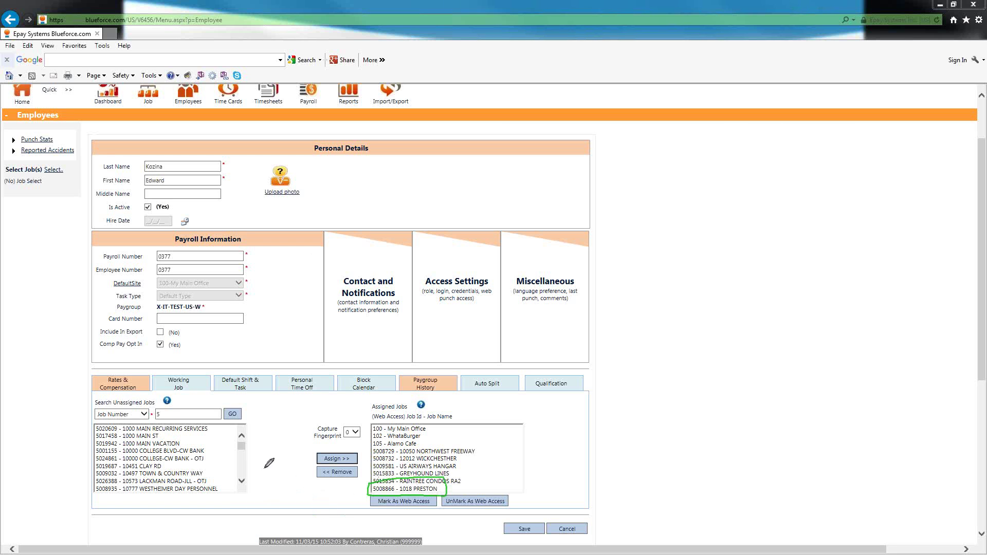
mouse_move(89, 459)
left_mouse_down()
mouse_move(89, 482)
mouse_move(152, 499)
mouse_move(238, 490)
mouse_move(248, 446)
mouse_move(79, 459)
left_mouse_up()
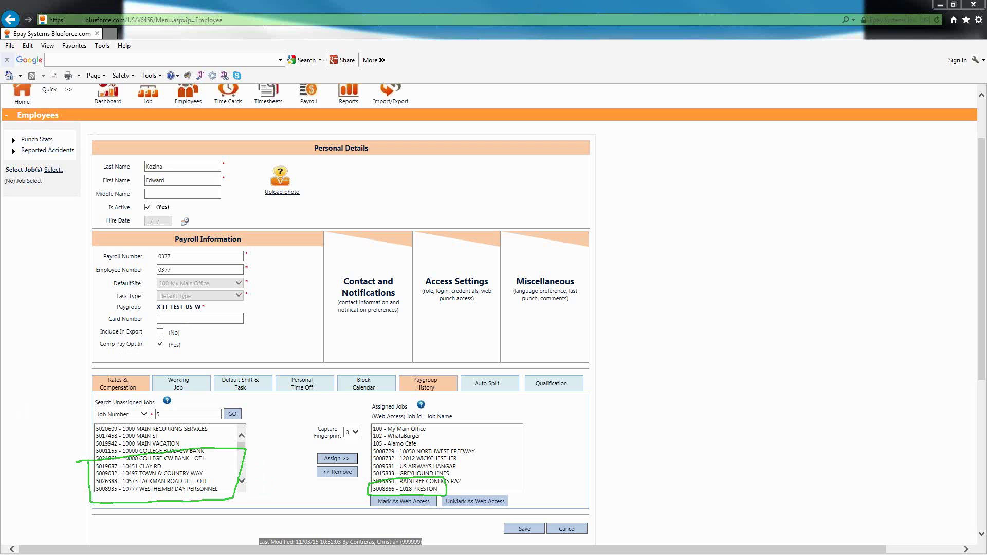
key("Escape")
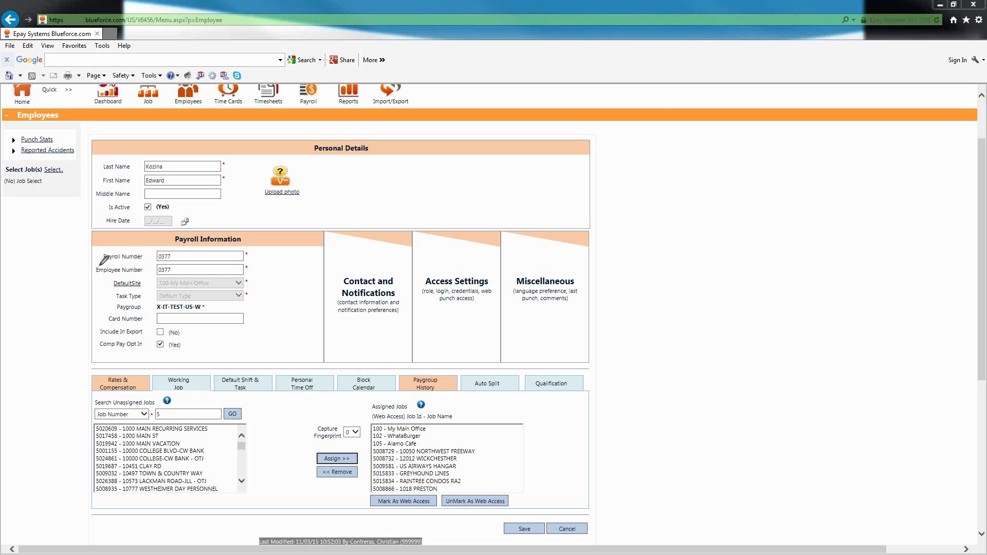
mouse_move(100, 278)
left_mouse_down()
mouse_move(102, 293)
mouse_move(267, 294)
mouse_move(264, 265)
mouse_move(100, 280)
left_mouse_up()
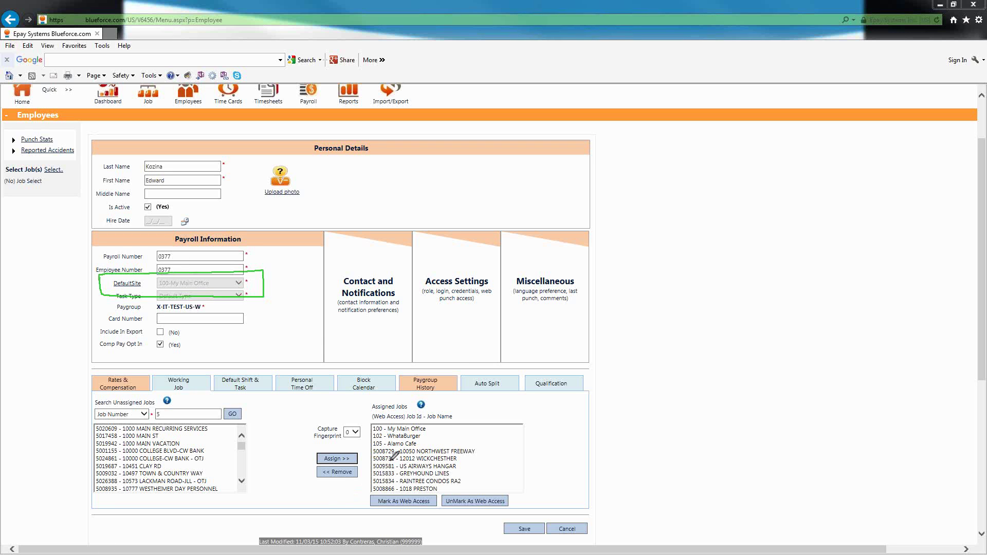
mouse_move(364, 424)
left_mouse_down()
mouse_move(441, 429)
mouse_move(365, 425)
left_mouse_up()
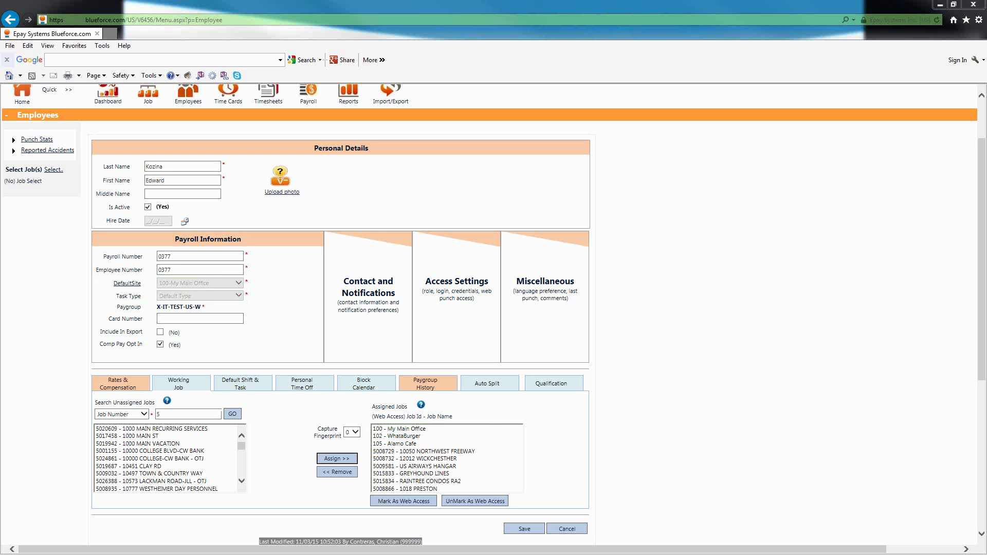
left_click(540, 305)
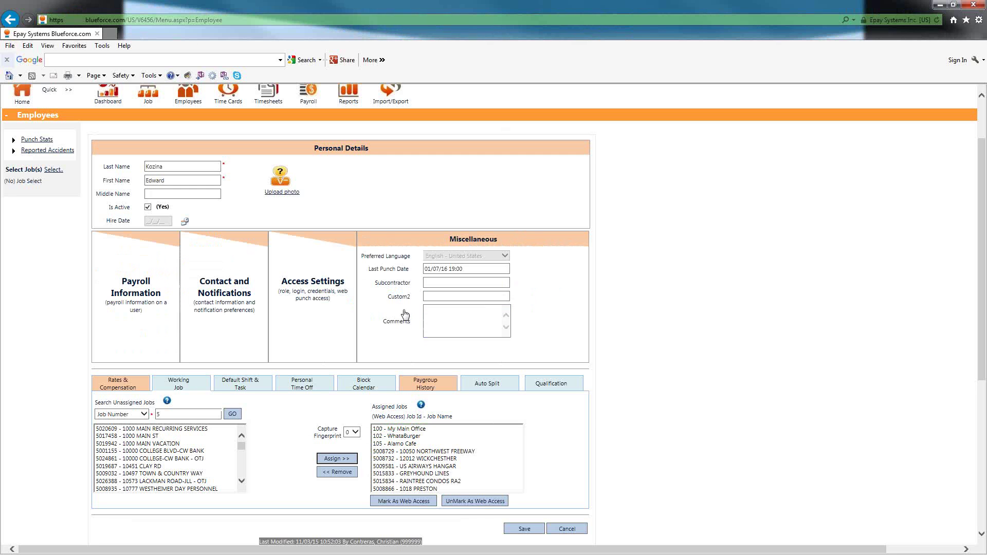
left_click(313, 303)
left_click(227, 308)
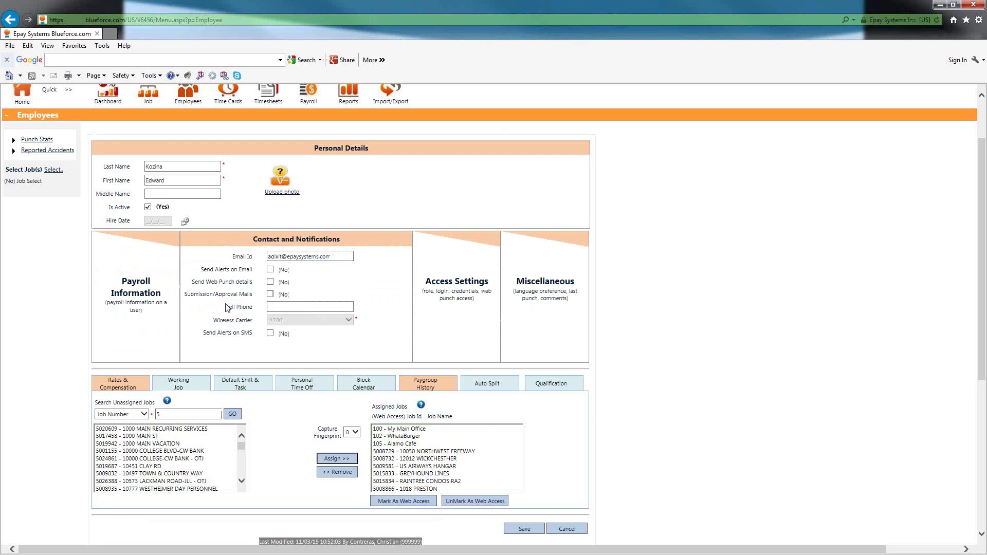
left_click(123, 302)
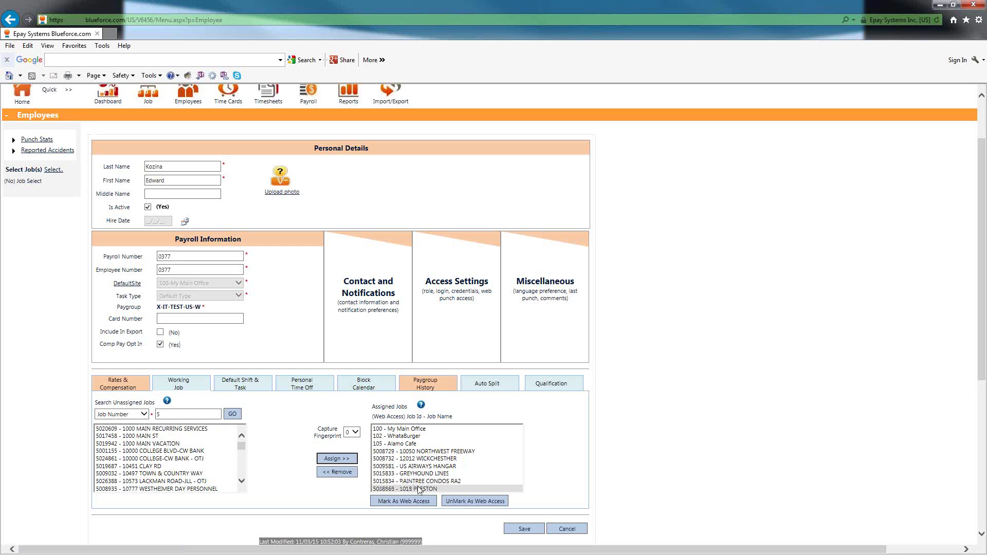
left_click_drag(419, 489, 528, 533)
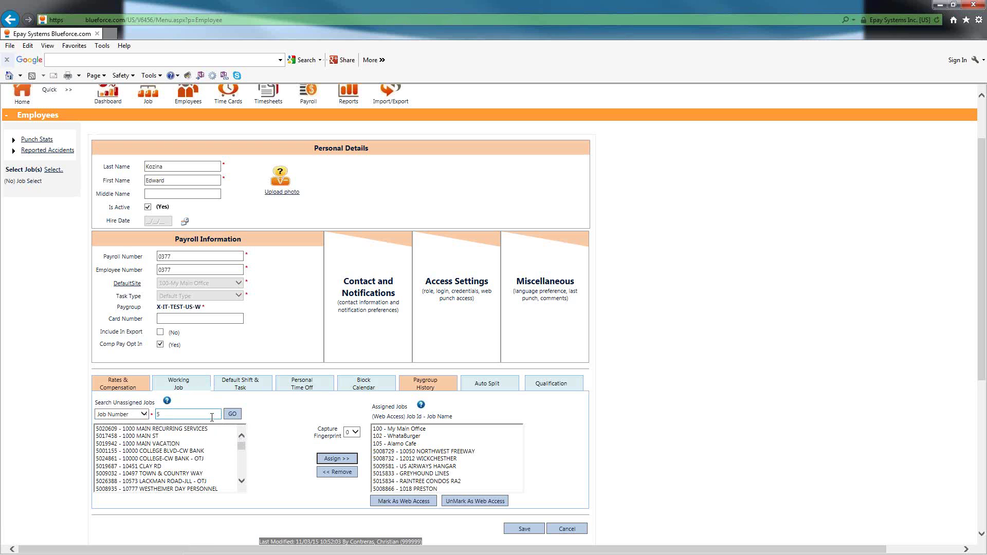
left_click(406, 488)
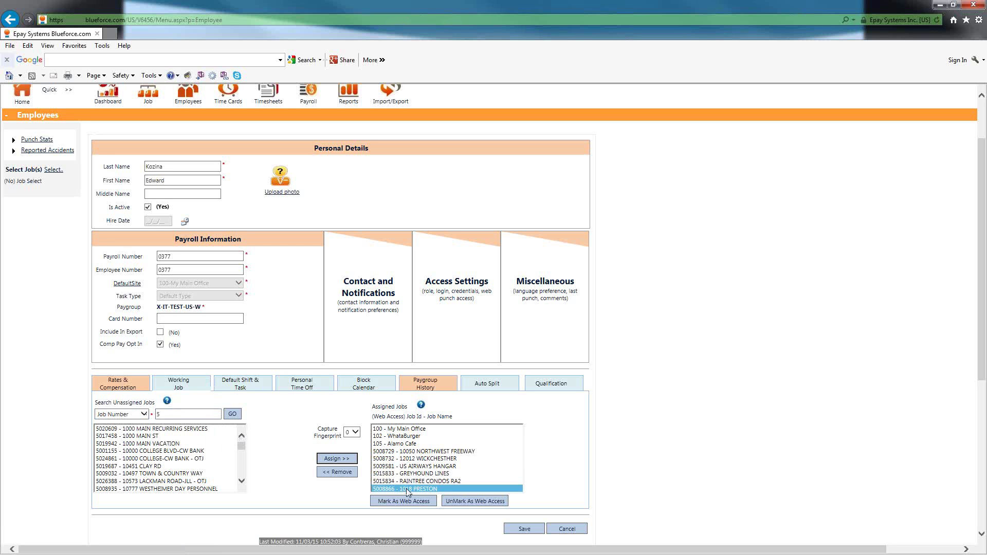
left_click(337, 472)
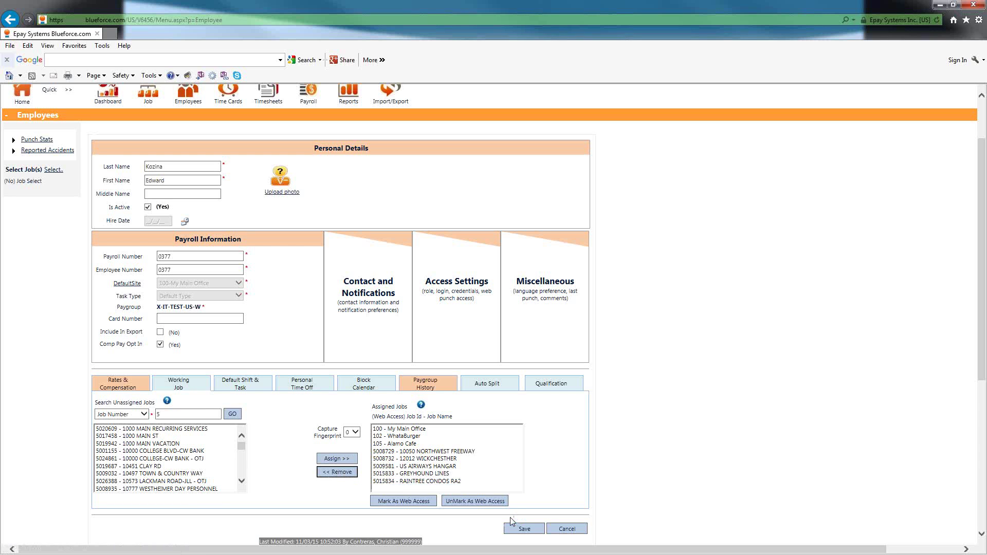
left_click(419, 459)
left_click(353, 471)
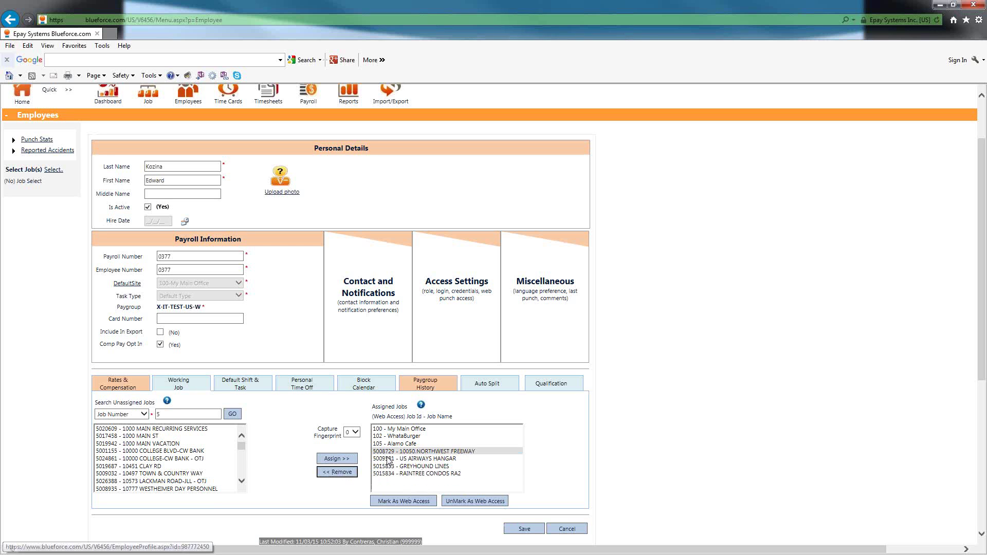
left_click(360, 472)
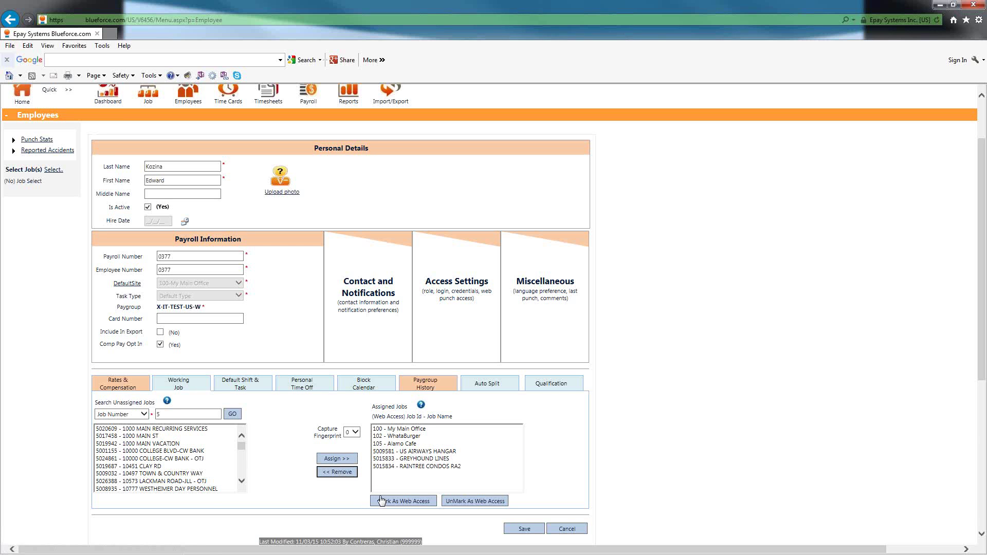